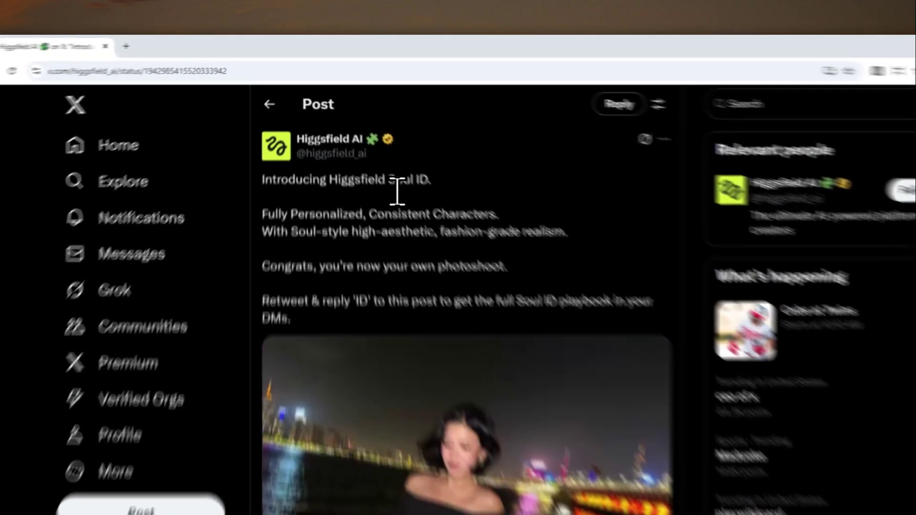
Highlight 'Soul ID' in Higgsfield AI's announcement post and scroll through its media
left_click_drag(366, 143, 398, 144)
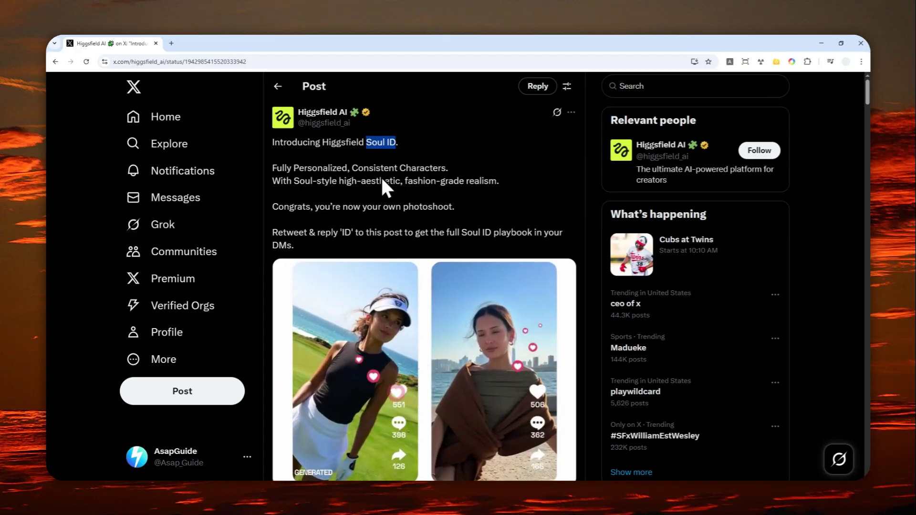
scroll(380, 180, "down", 1)
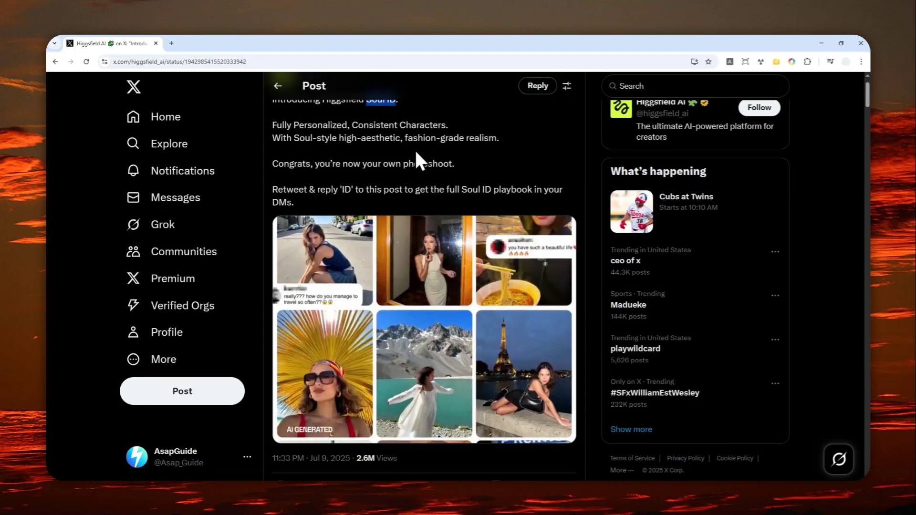
scroll(405, 162, "up", 1)
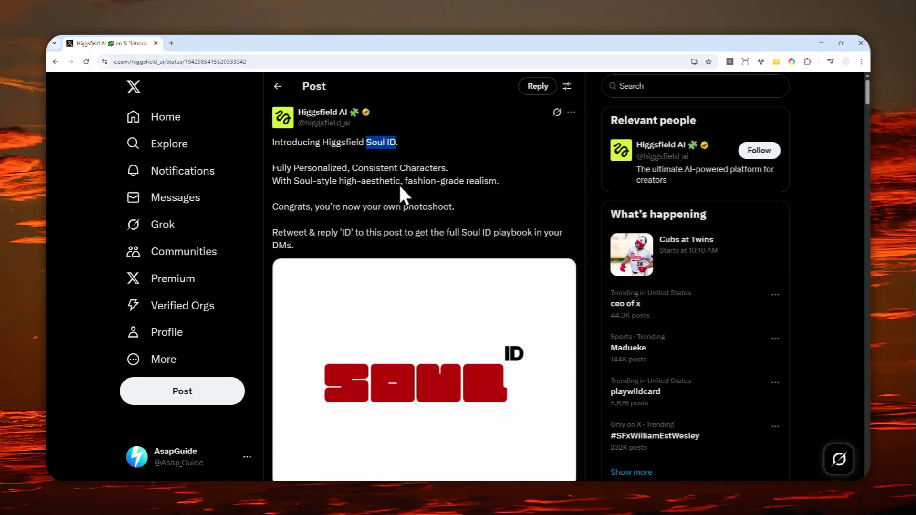
scroll(411, 185, "down", 1)
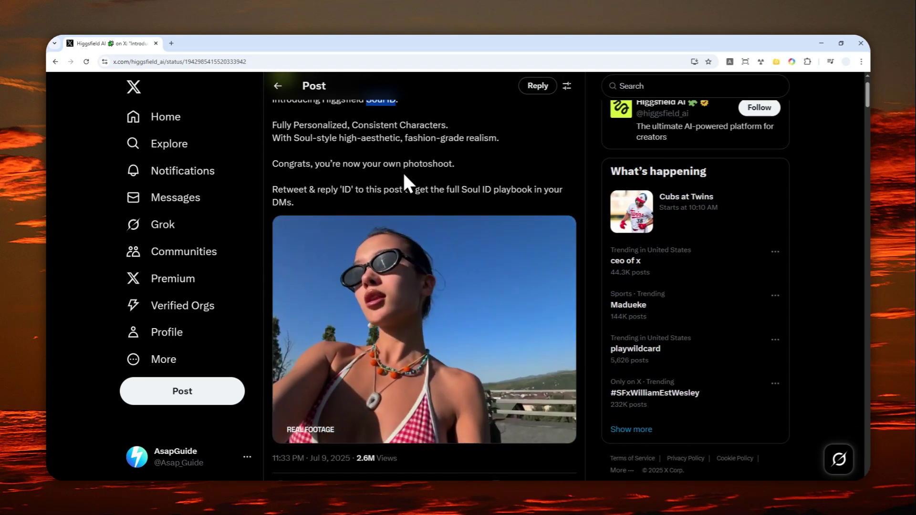
scroll(431, 192, "up", 1)
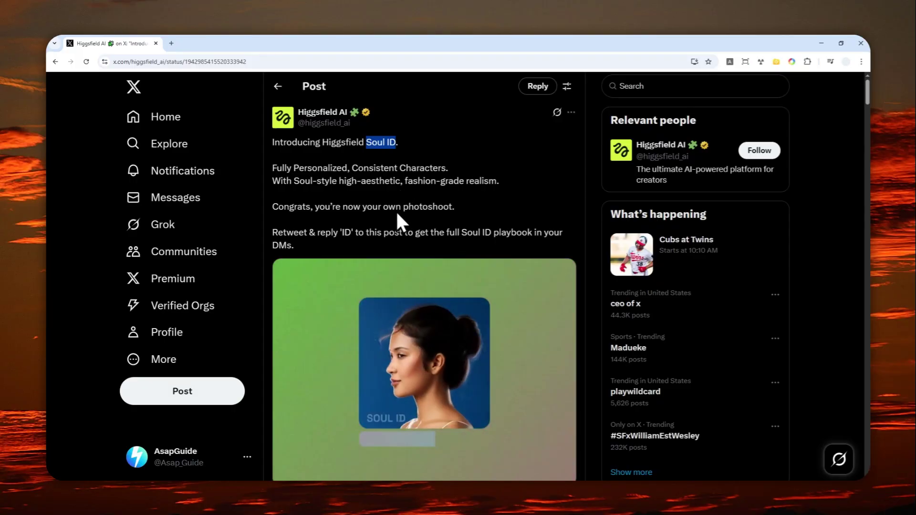
Load higgsfield.ai in a new tab and go to its Pricing page
left_click(171, 43)
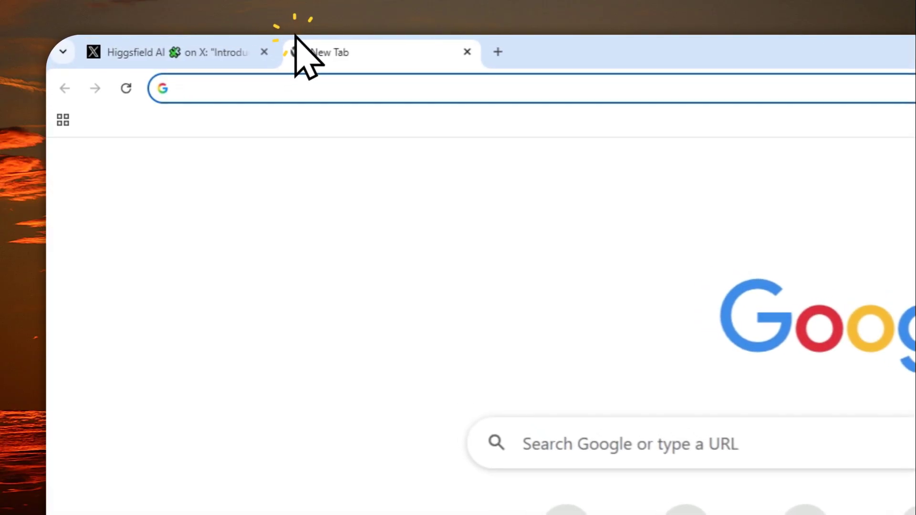
type("higgsfield.ai")
key("Return")
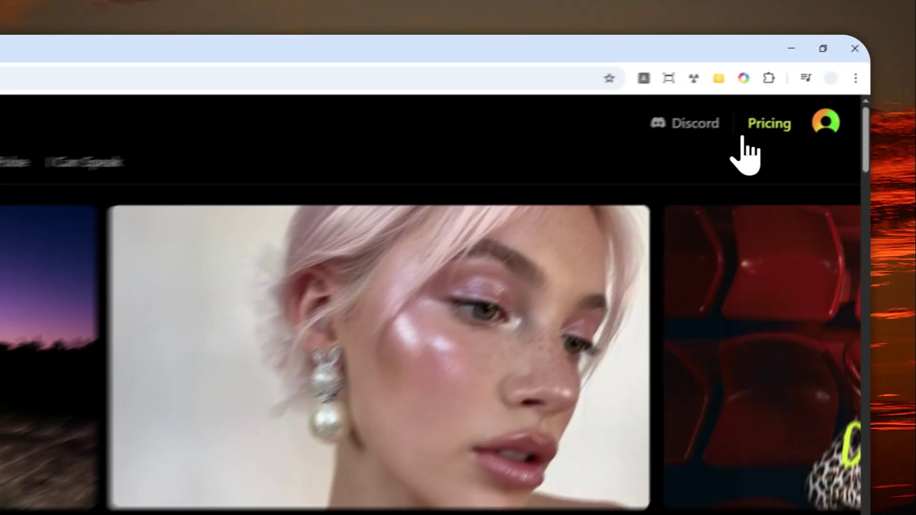
left_click(742, 138)
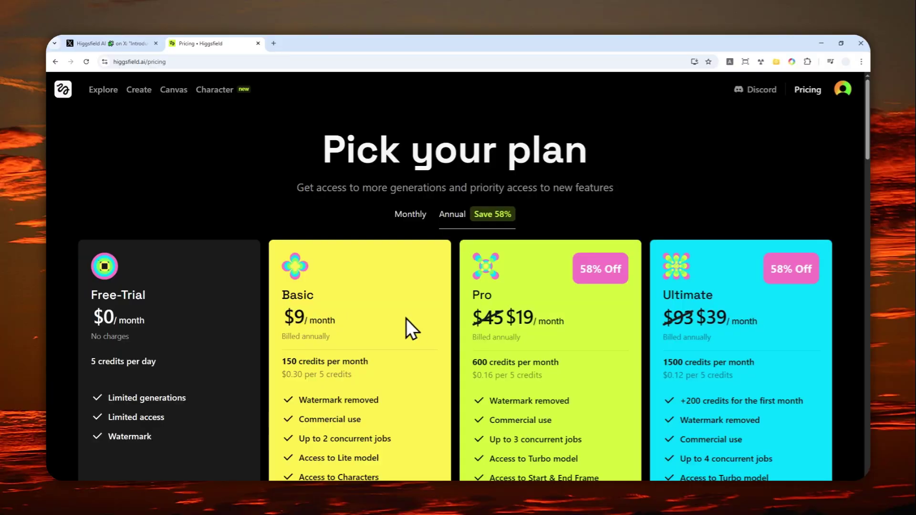
Highlight '150 credits per month' on the Basic plan card
scroll(405, 319, "down", 2)
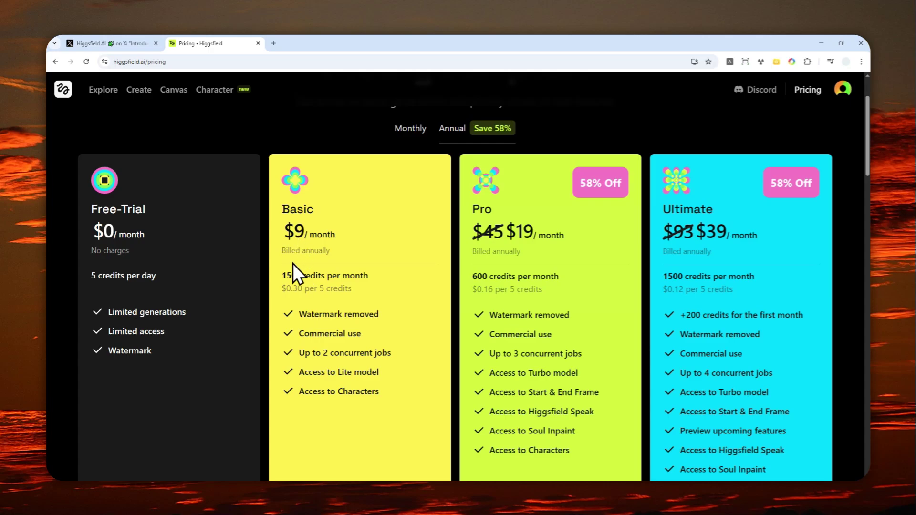
left_click_drag(282, 276, 363, 281)
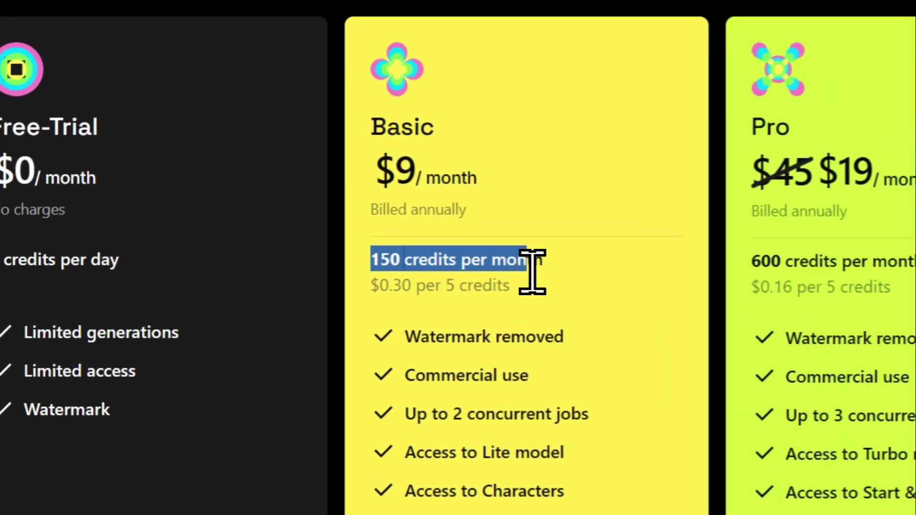
mouse_move(532, 272)
left_mouse_down()
mouse_move(552, 272)
mouse_move(545, 260)
left_mouse_up()
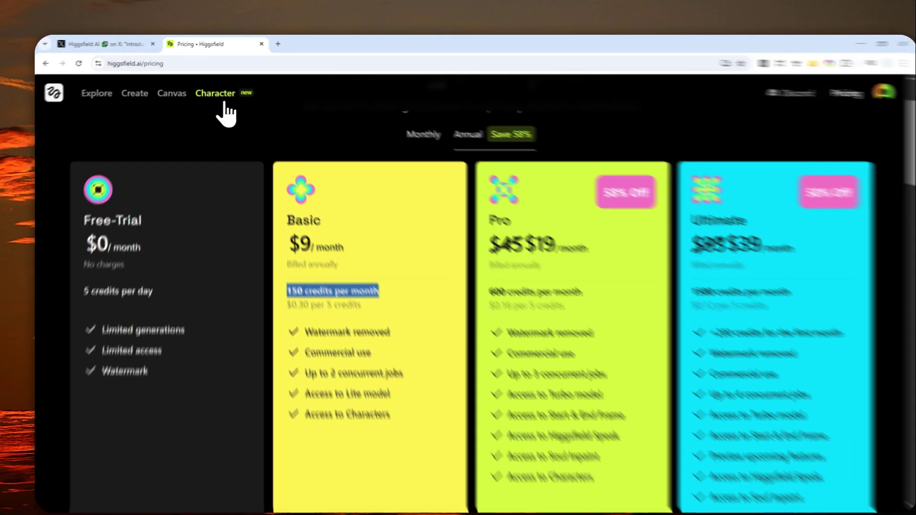
Go to the Character section and start creating a new character
left_click(216, 91)
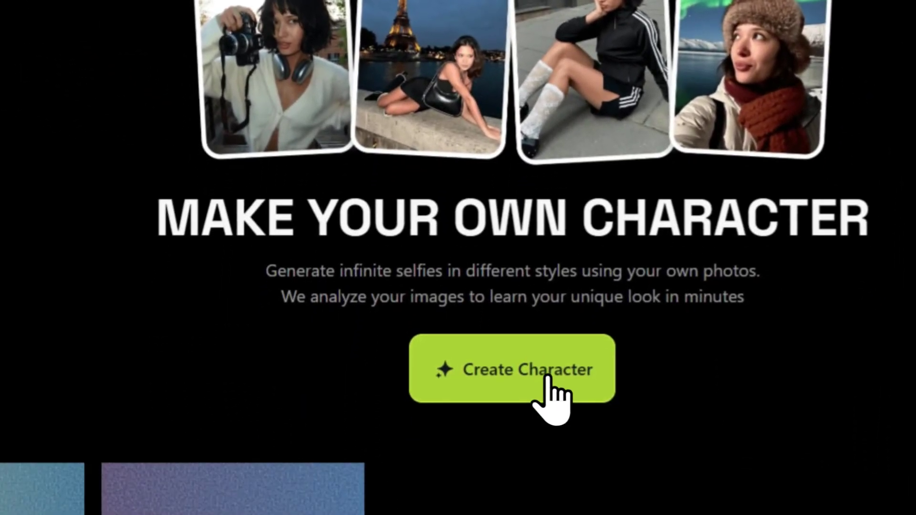
left_click(549, 374)
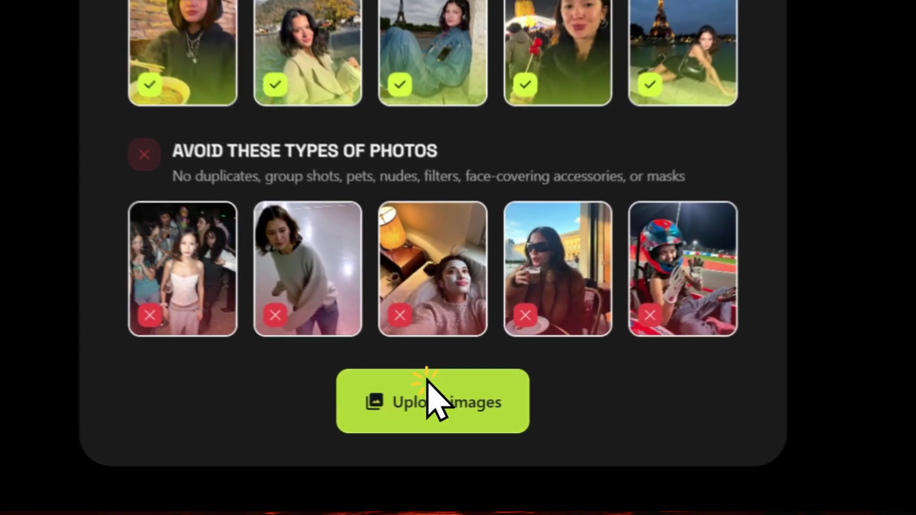
Select the 24 red-haired woman photos in Downloads and upload them
left_click(457, 416)
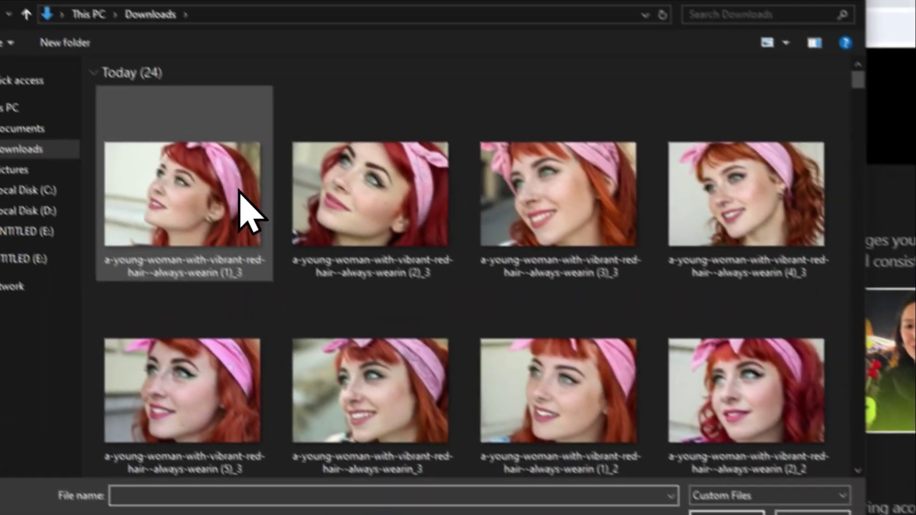
left_click(19, 10)
scroll(420, 43, "down", 8)
scroll(452, 233, "up", 5)
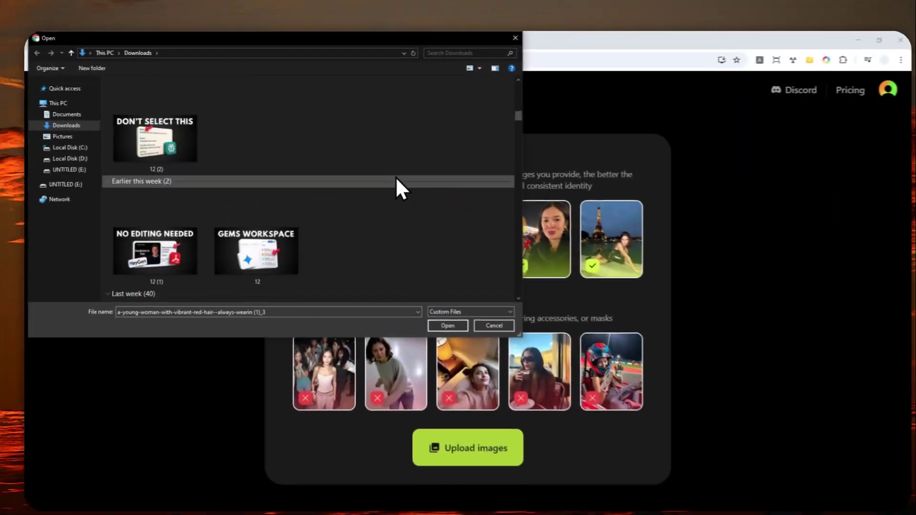
scroll(433, 224, "down", 1)
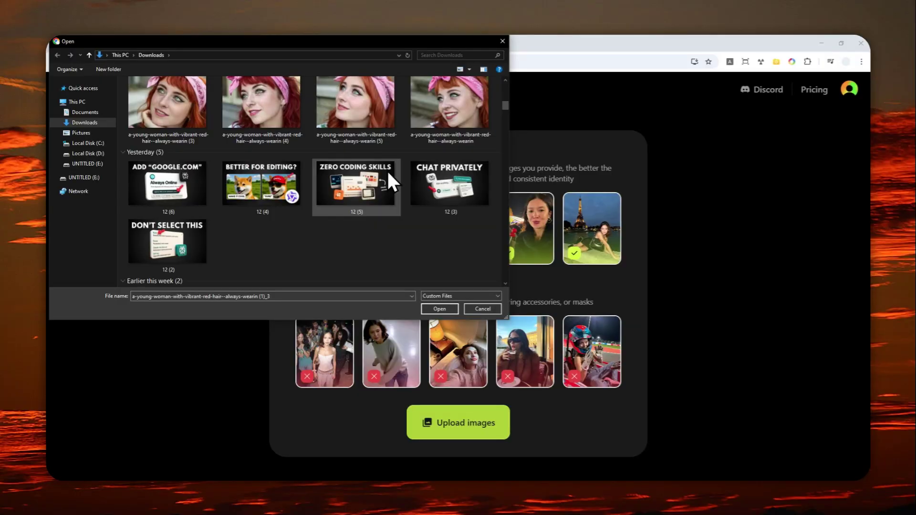
scroll(389, 174, "up", 2)
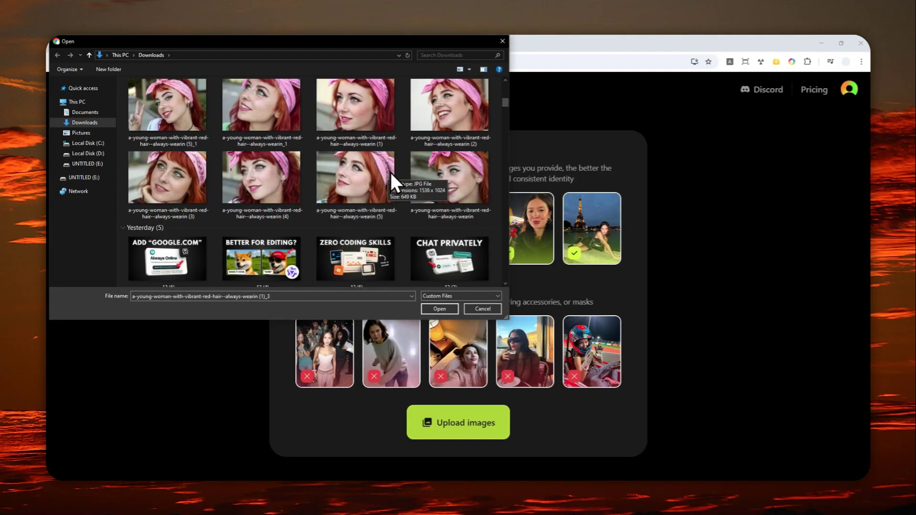
left_click(441, 195, "ctrl")
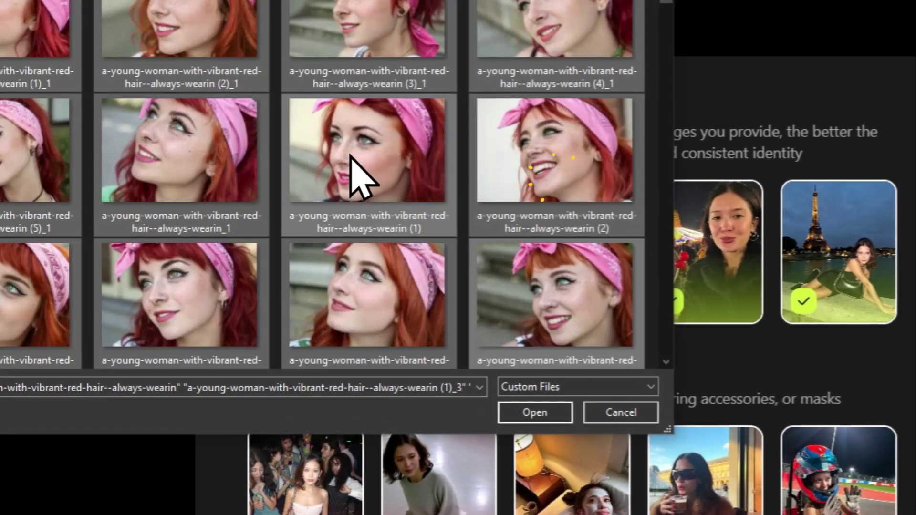
scroll(351, 156, "up", 2)
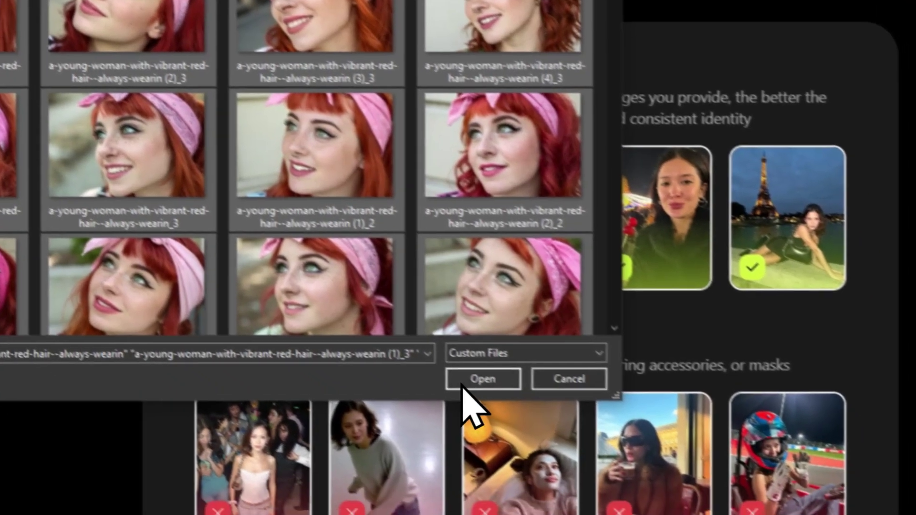
left_click(463, 386)
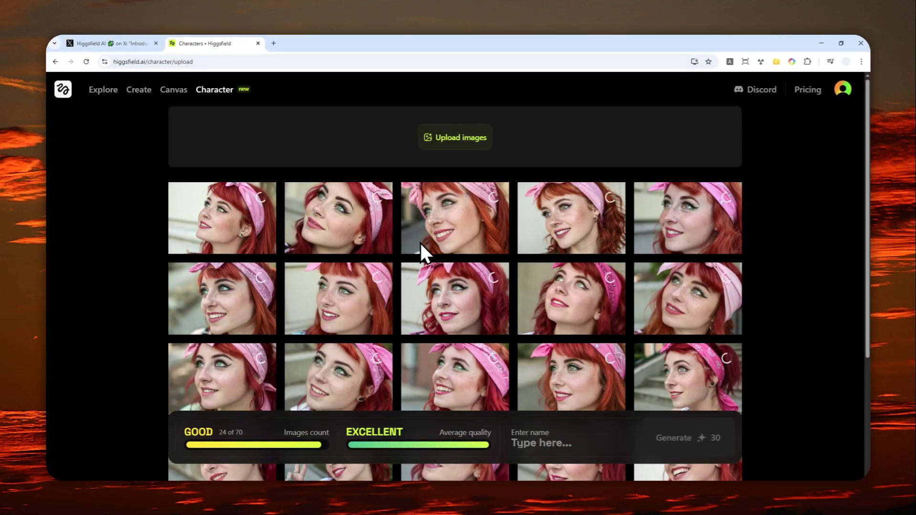
Review the uploaded photos and submit the character 'Sunshine Apricot' for training (30 credits)
scroll(375, 245, "down", 3)
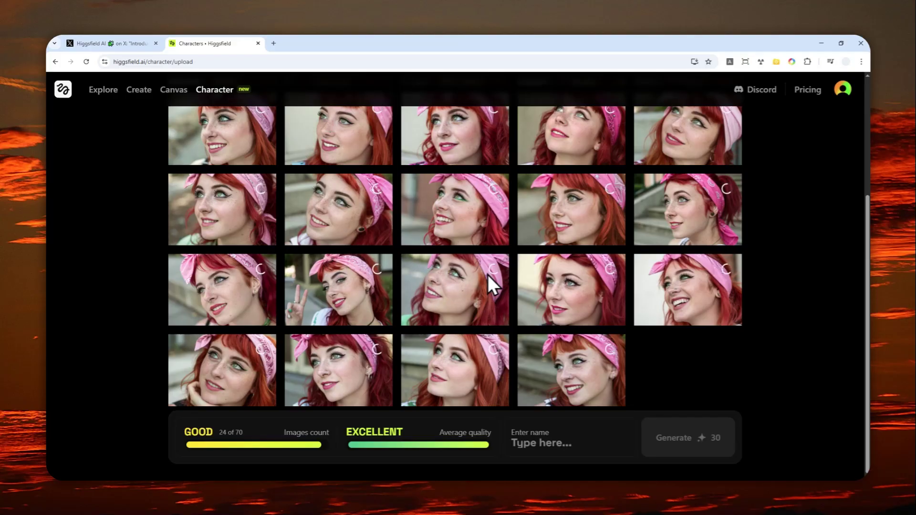
scroll(402, 293, "up", 2)
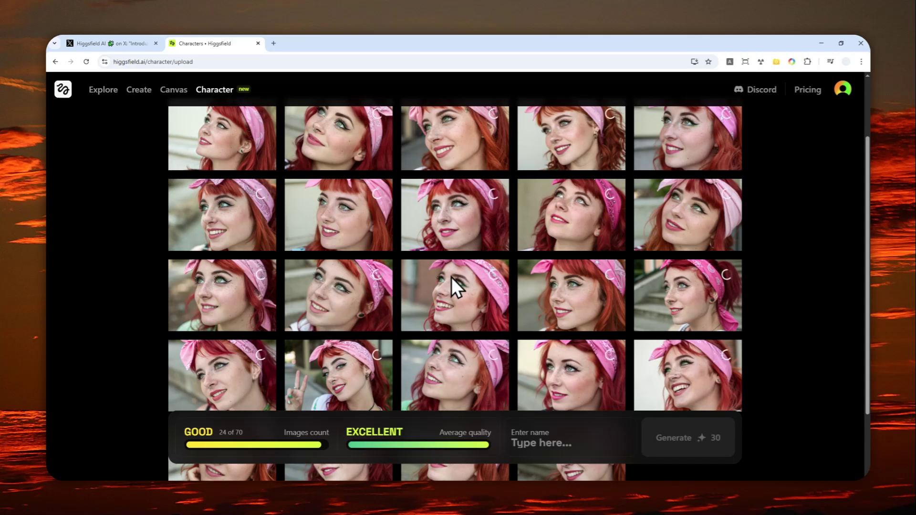
scroll(451, 277, "down", 2)
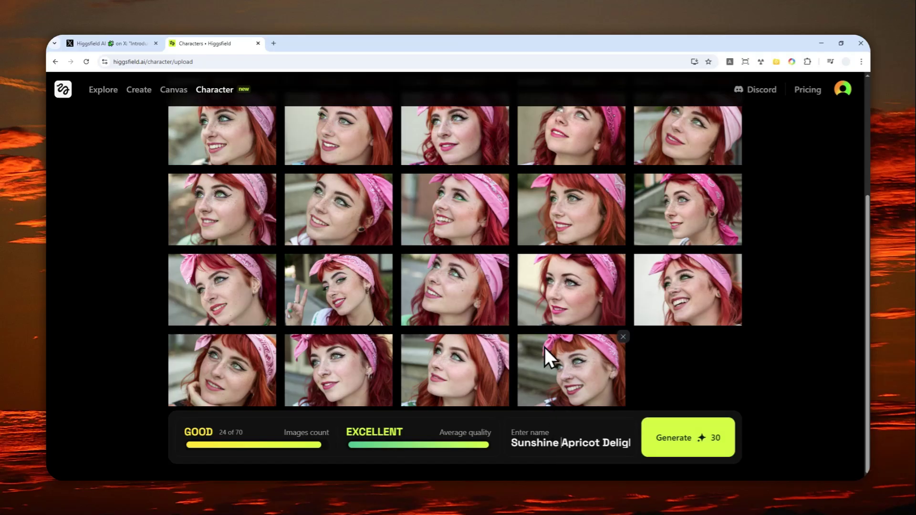
scroll(539, 356, "up", 4)
scroll(396, 259, "down", 3)
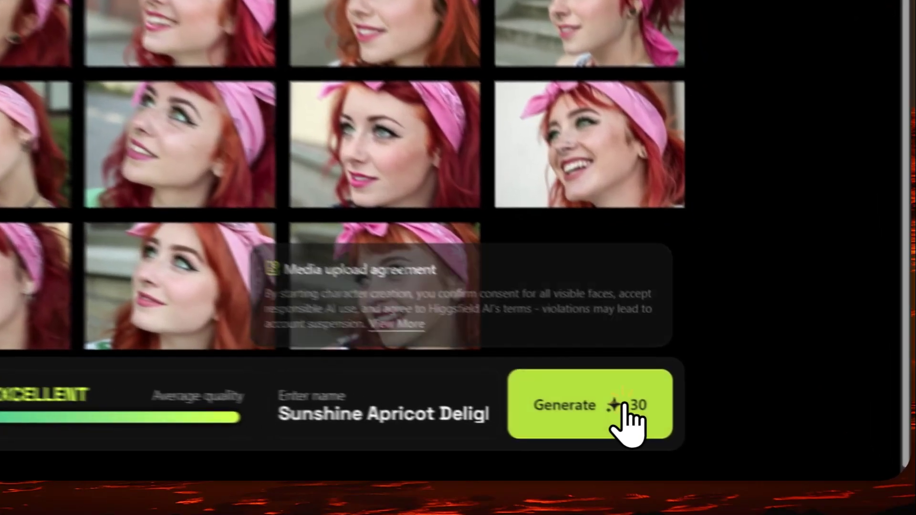
left_click(711, 444)
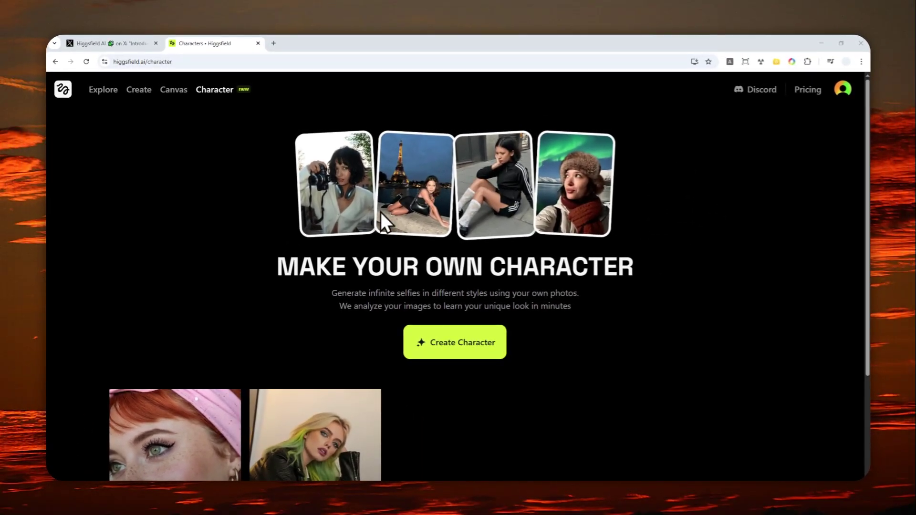
Open the Soul image generator from the Sunshine Apricot character card
scroll(406, 250, "down", 3)
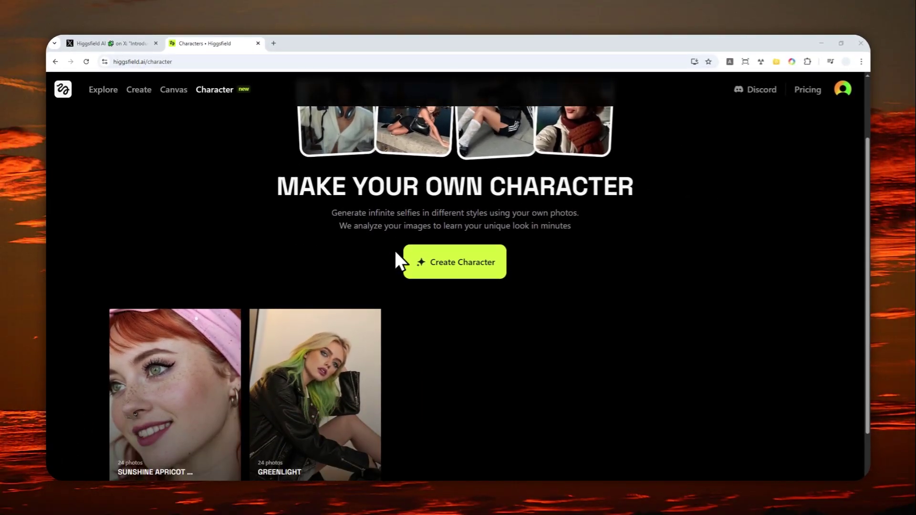
mouse_move(160, 320)
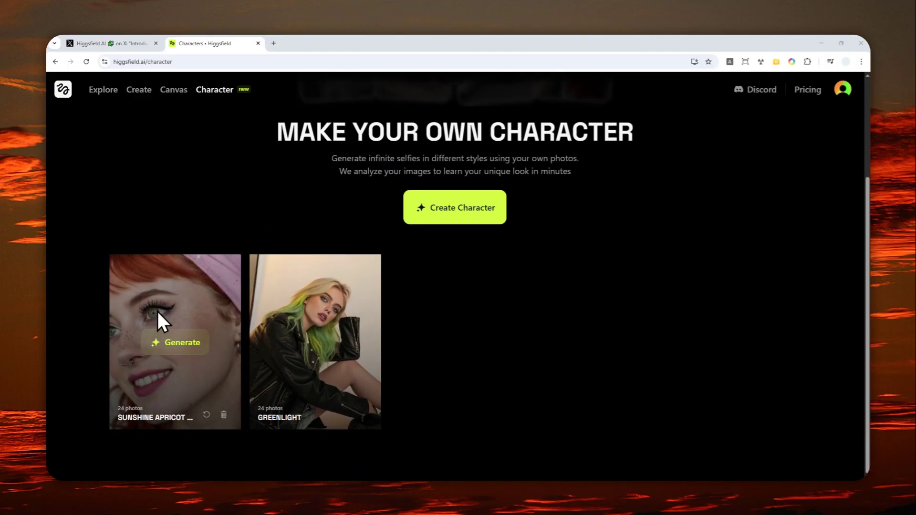
left_click(182, 342)
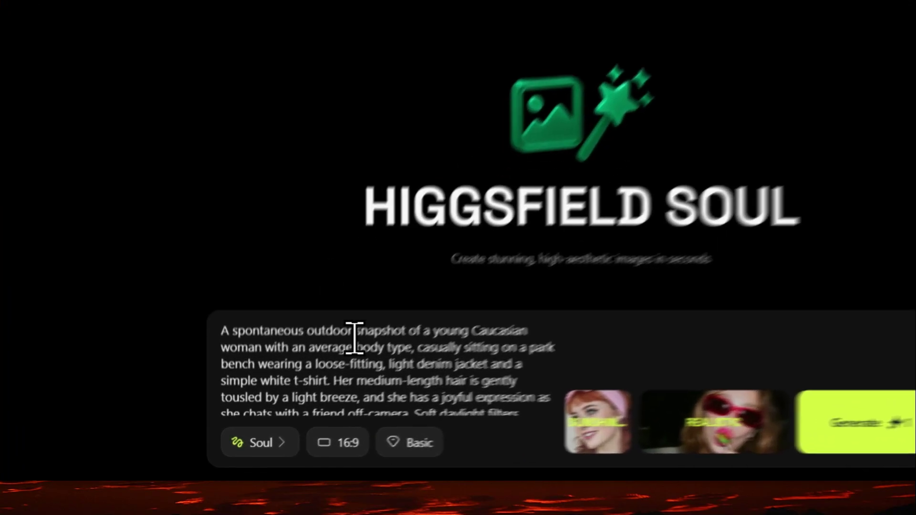
Clear the sample park-bench prompt and bring up the Visual Styles gallery
left_click(298, 384)
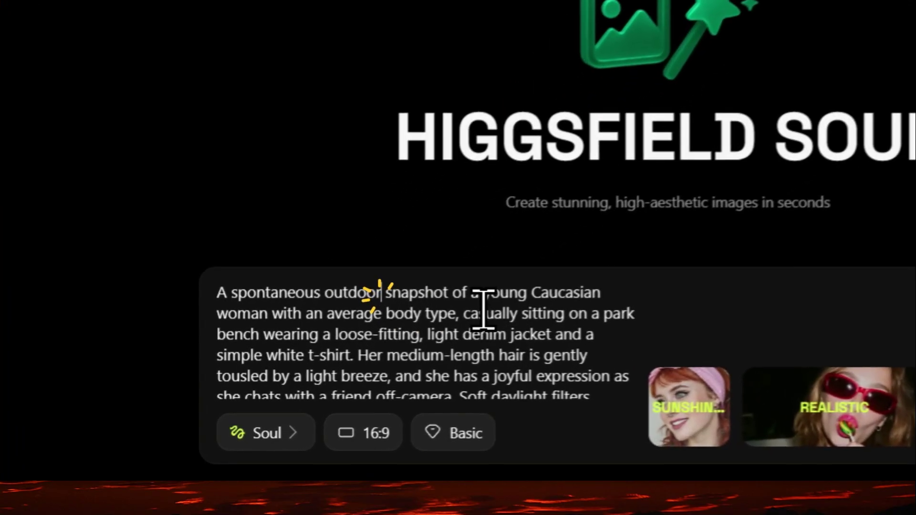
key("ctrl+a")
key("BackSpace")
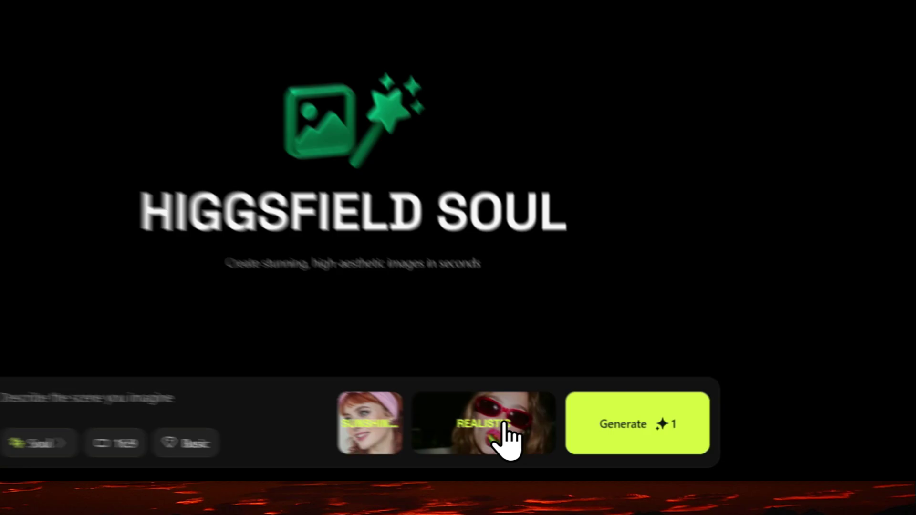
left_click(558, 441)
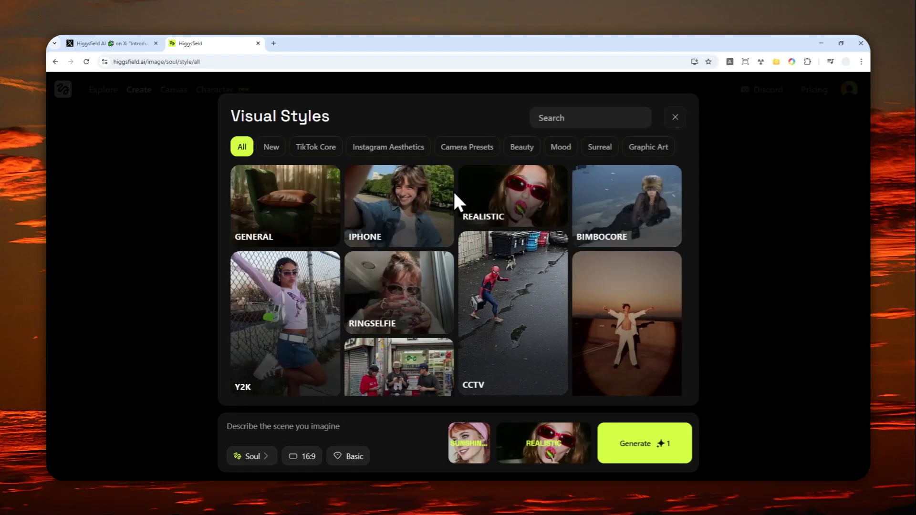
Browse the Visual Styles grid and pick the IPHONE style
scroll(456, 217, "down", 3)
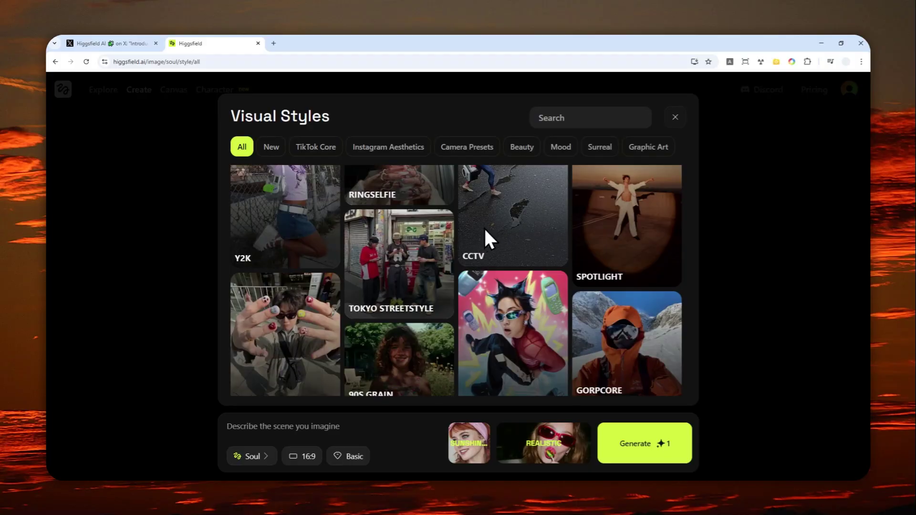
scroll(489, 286, "up", 3)
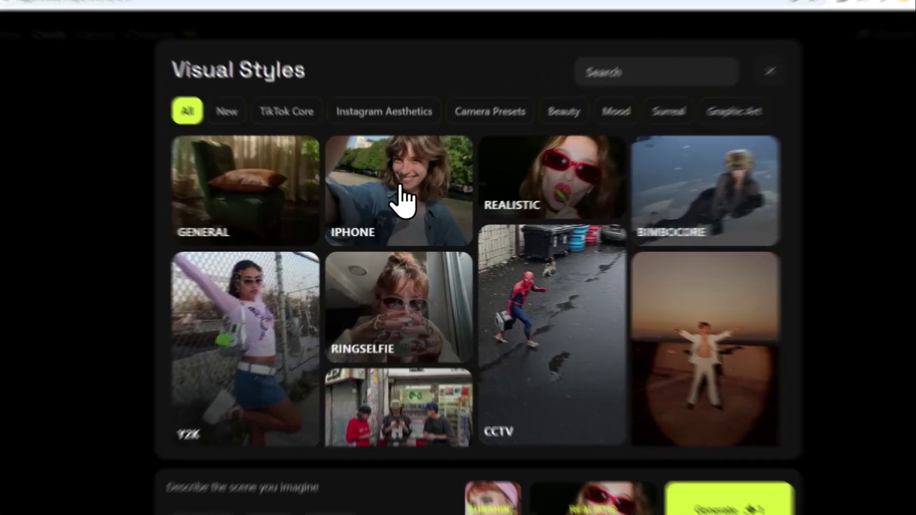
left_click(400, 187)
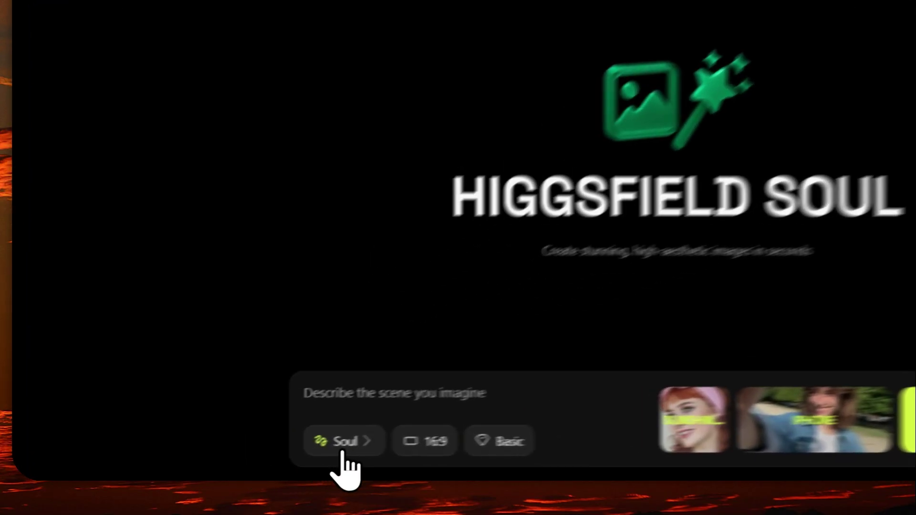
Keep Higgsfield Soul as the model and 16:9 as the aspect ratio
left_click(245, 457)
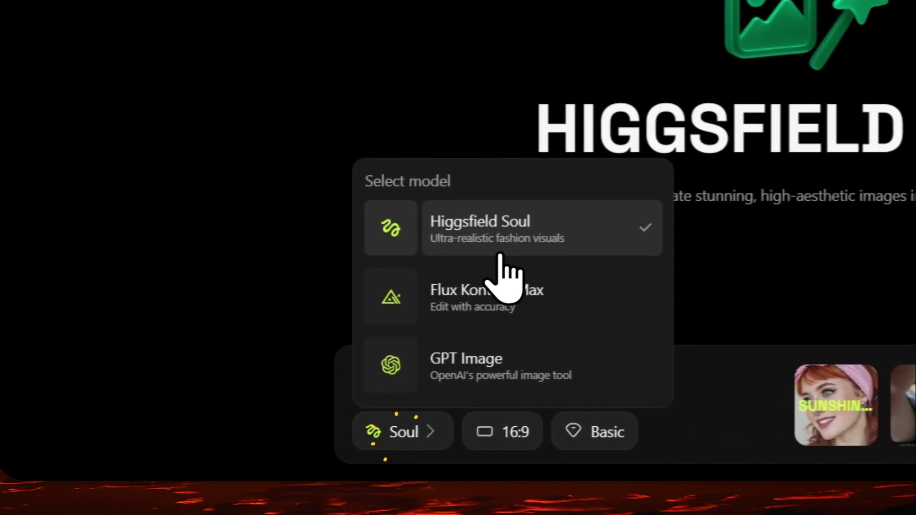
left_click(499, 234)
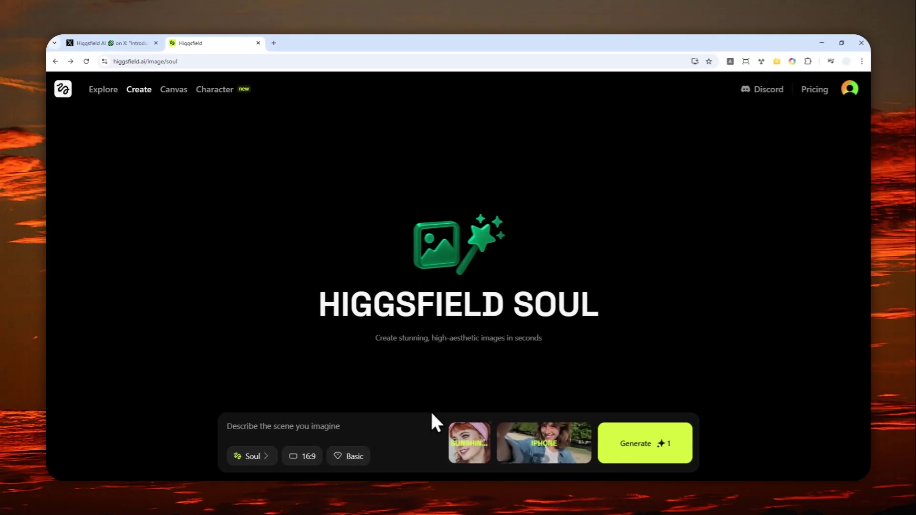
left_click(306, 456)
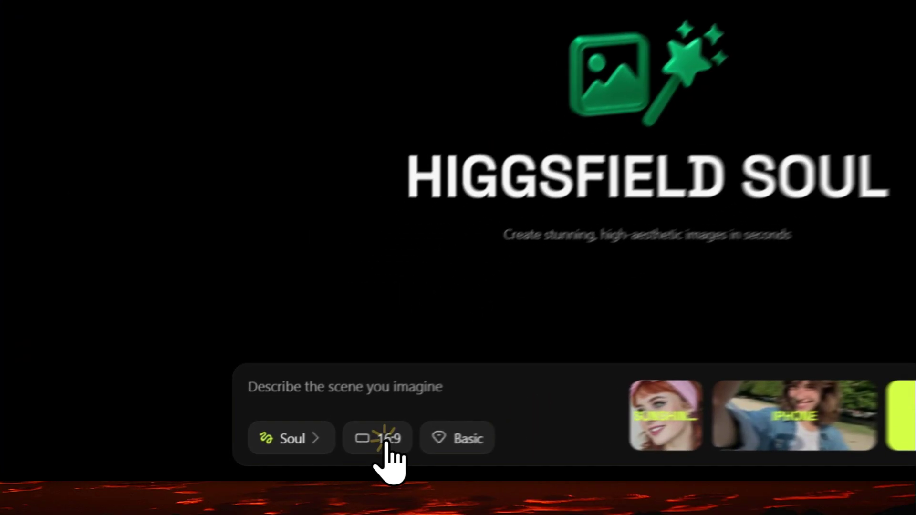
left_click(382, 440)
Set image quality to Basic and generate the batch of images
left_click(457, 439)
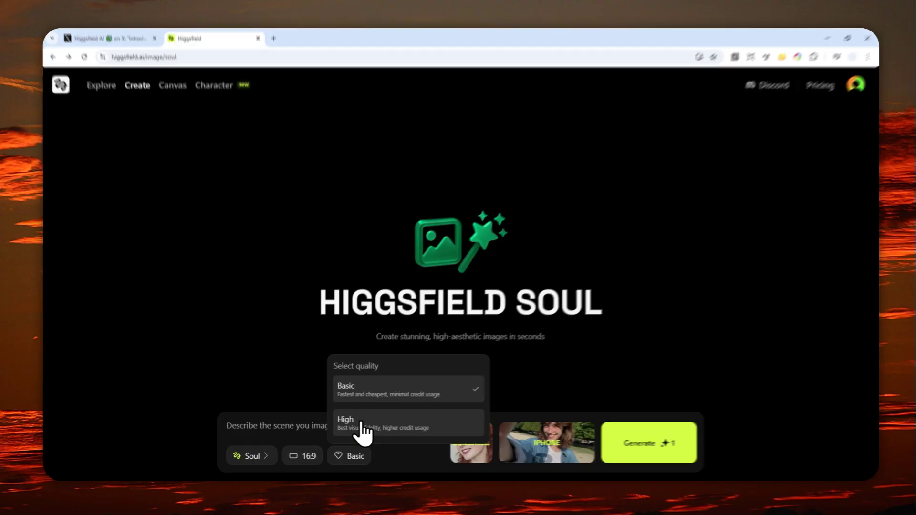
left_click(361, 427)
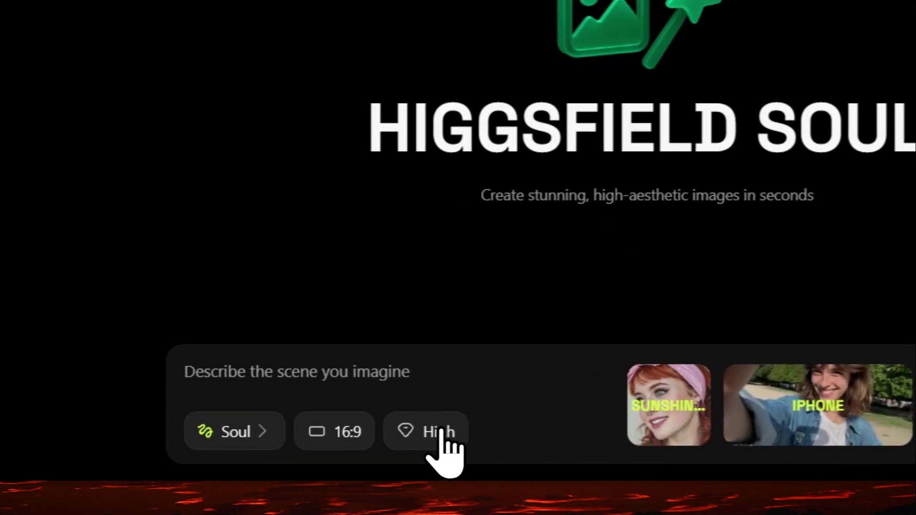
left_click(438, 430)
left_click(453, 295)
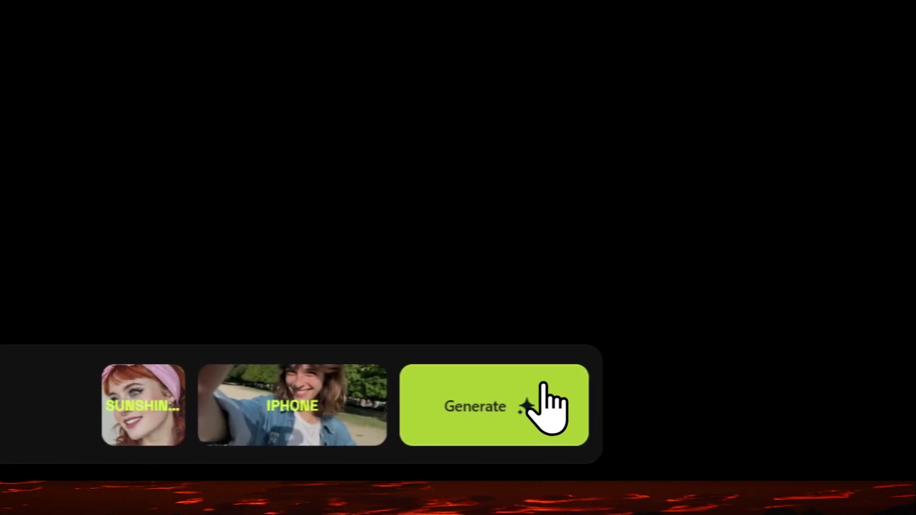
left_click(544, 385)
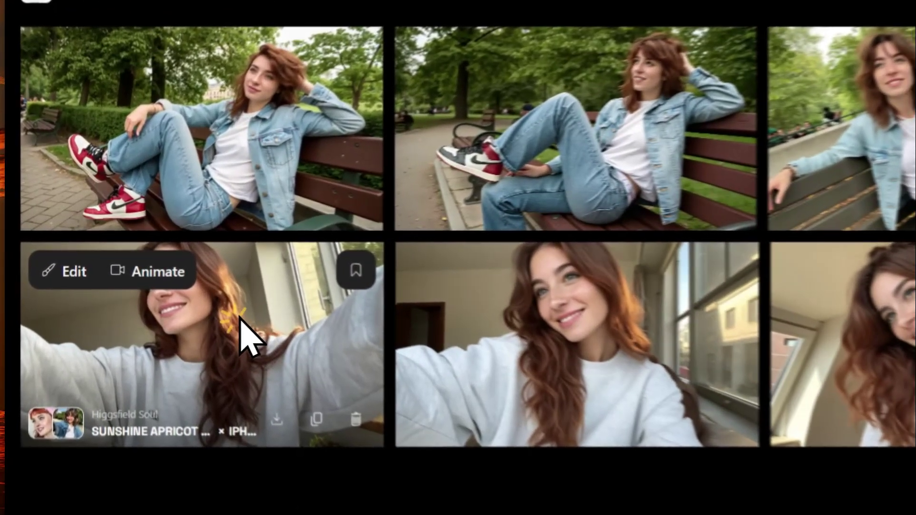
left_click(180, 273)
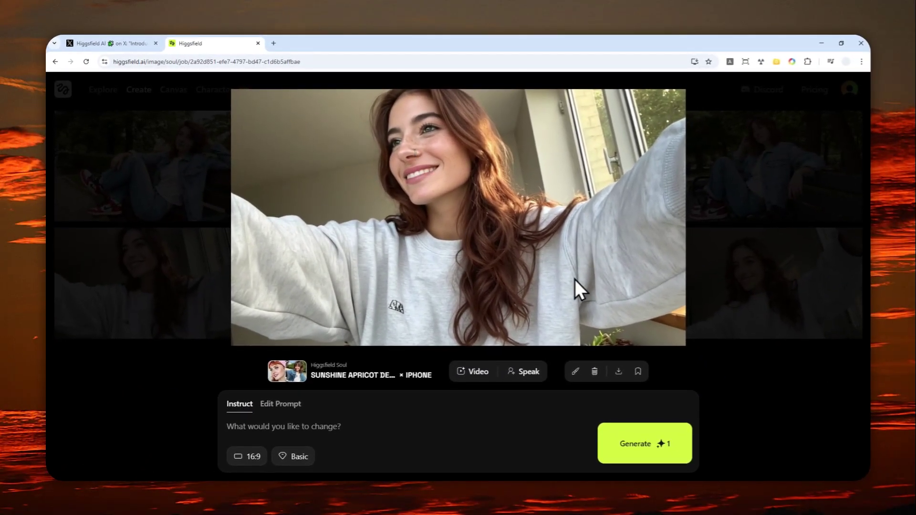
left_click(740, 313)
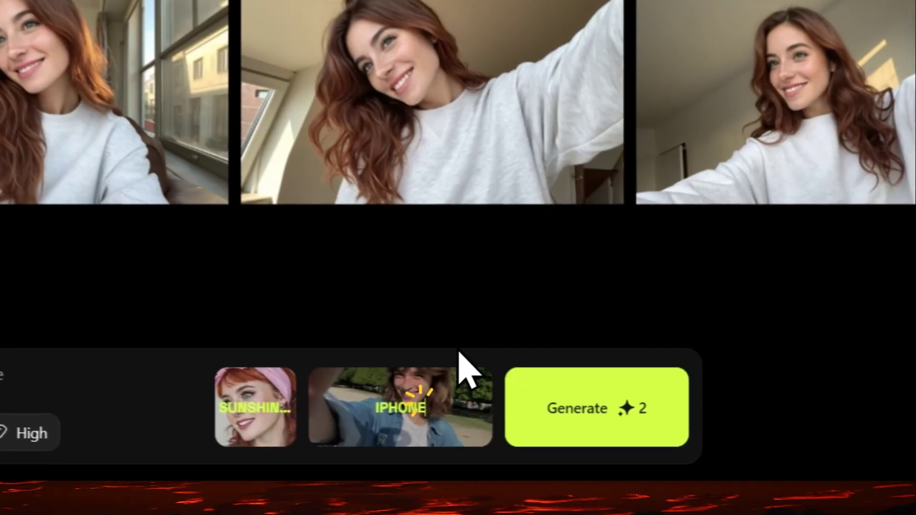
left_click(573, 431)
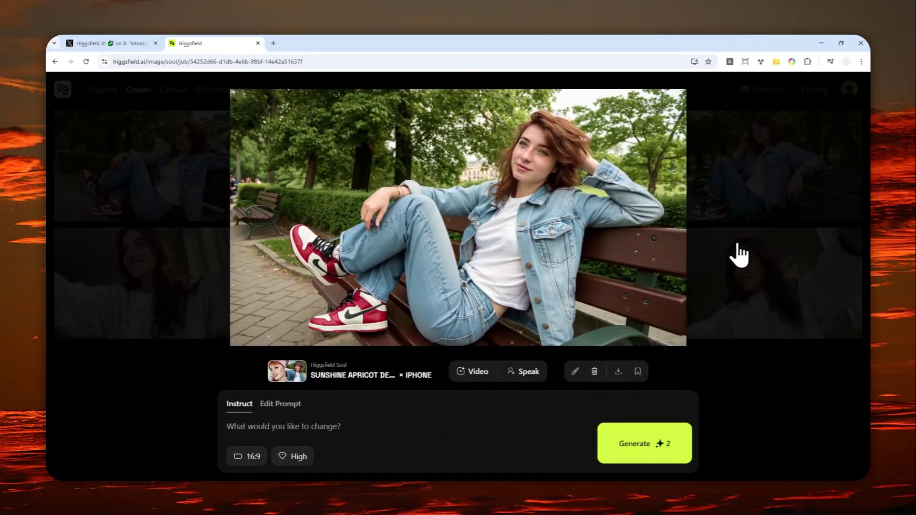
left_click(737, 251)
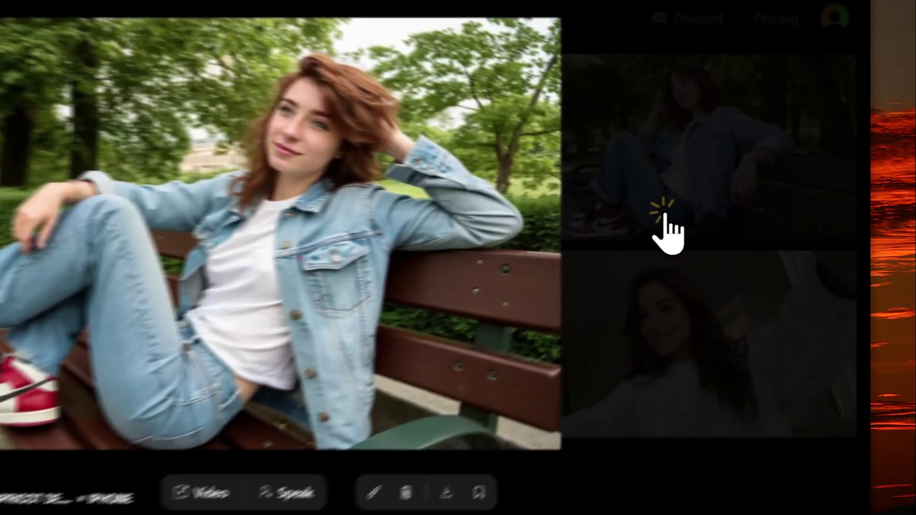